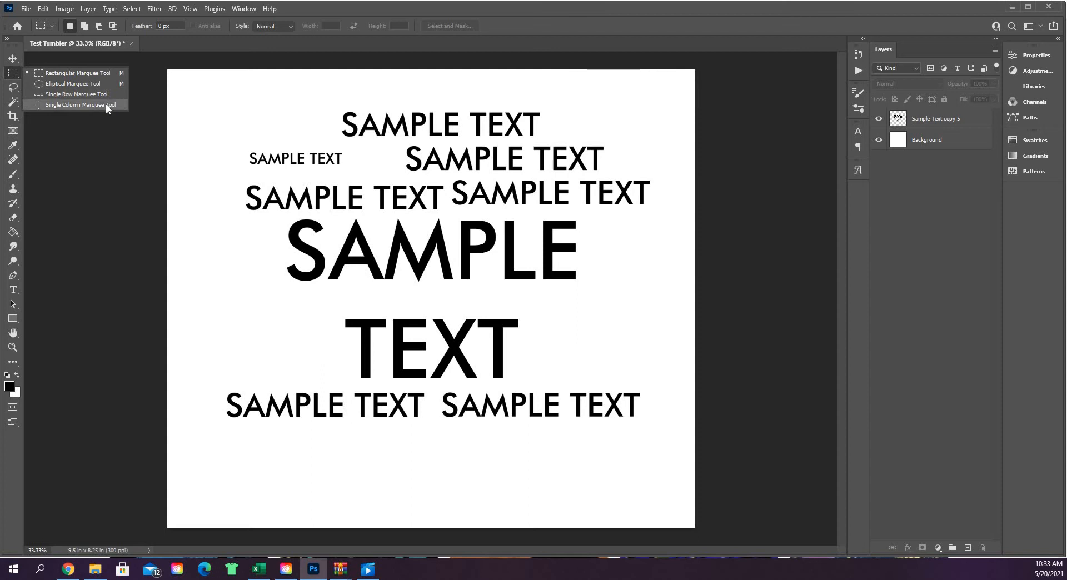
Move the Sample Text copy 5 layer slightly lower on the canvas with the Move tool
click(111, 71)
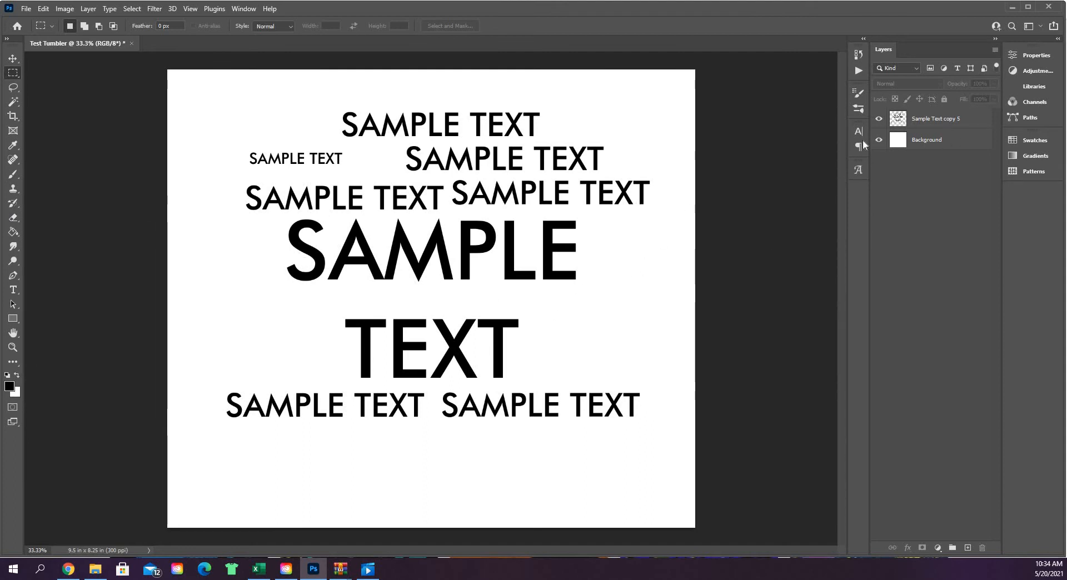
click(976, 127)
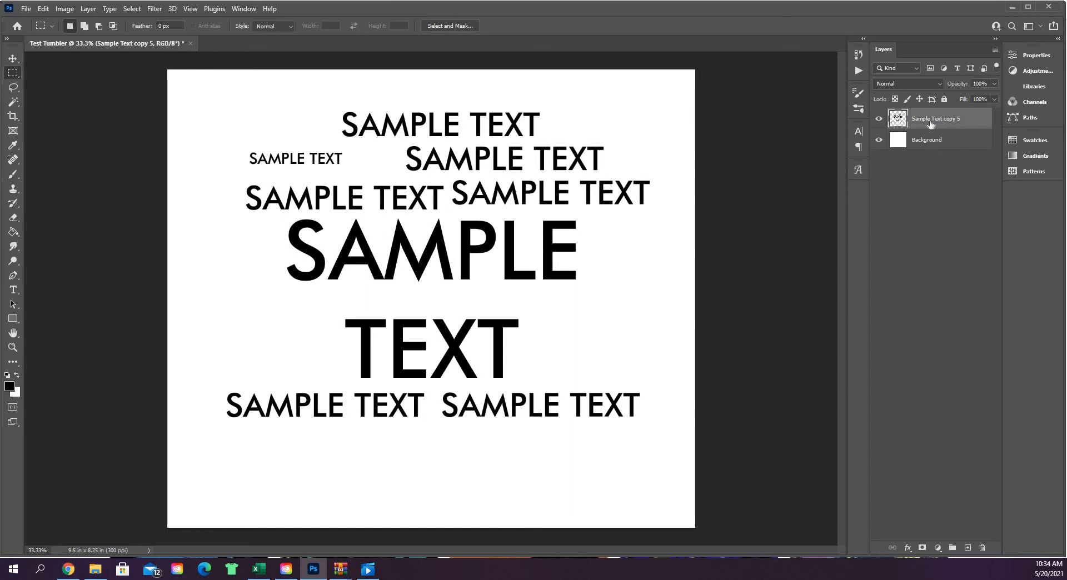
click(11, 59)
drag(517, 272, 461, 245)
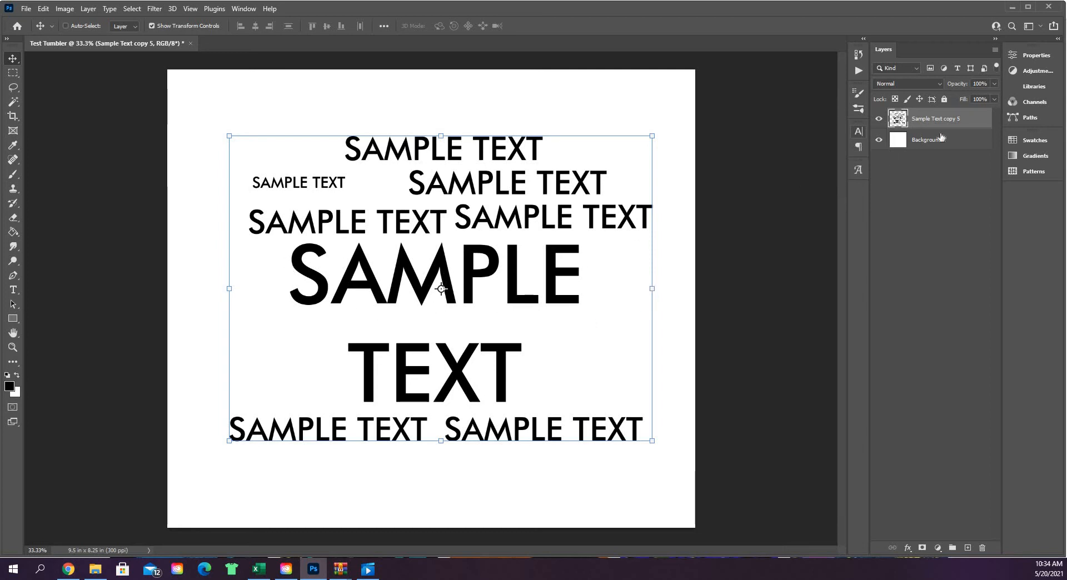
Marquee-select the large word SAMPLE on the Sample Text copy 5 layer, about 5.55 by 1.31 in, and put it on a new layer
click(12, 73)
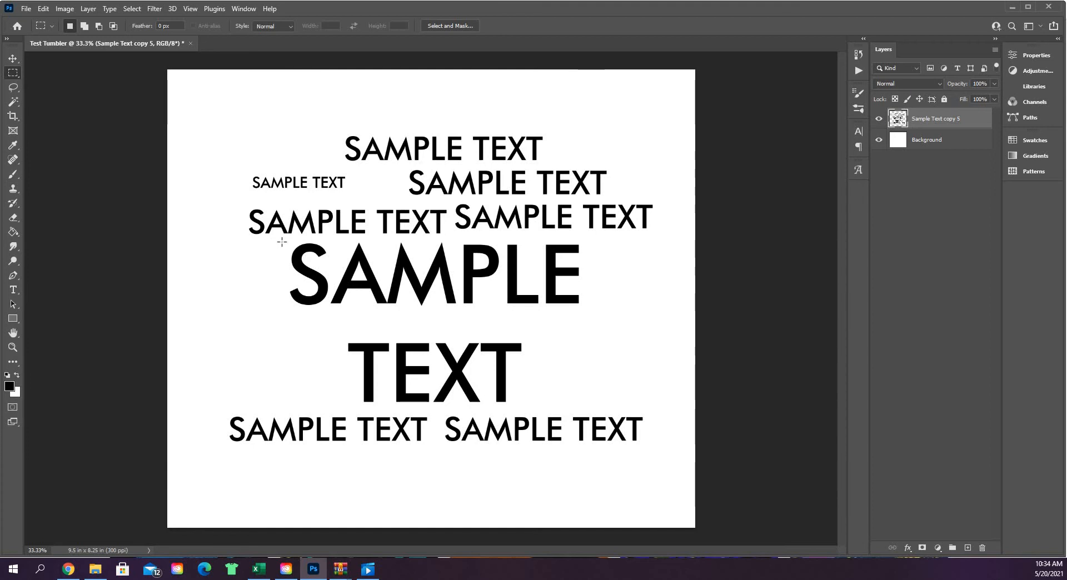
drag(281, 239, 591, 313)
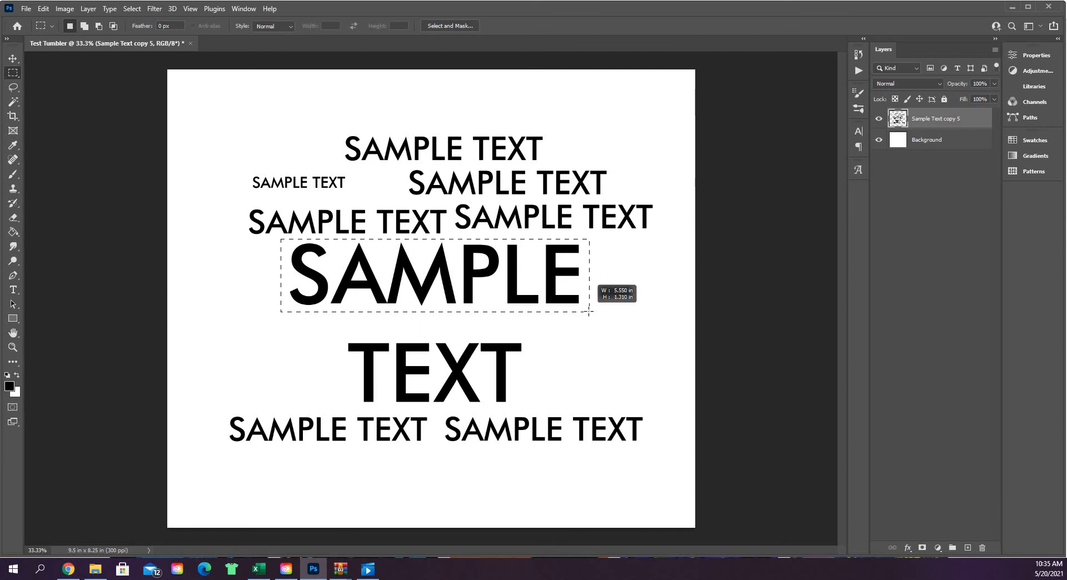
drag(589, 312, 589, 313)
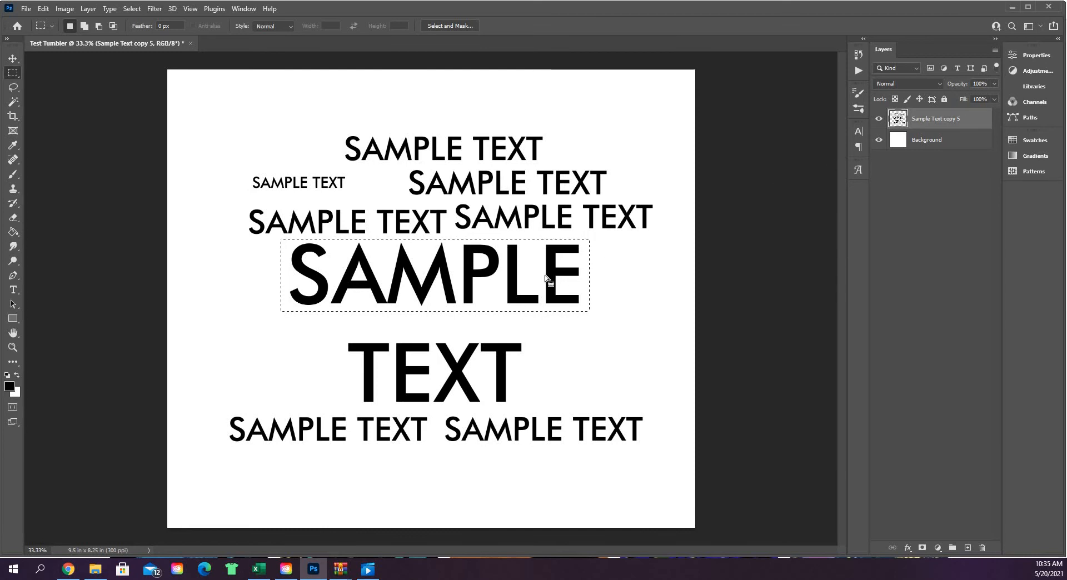
click(966, 143)
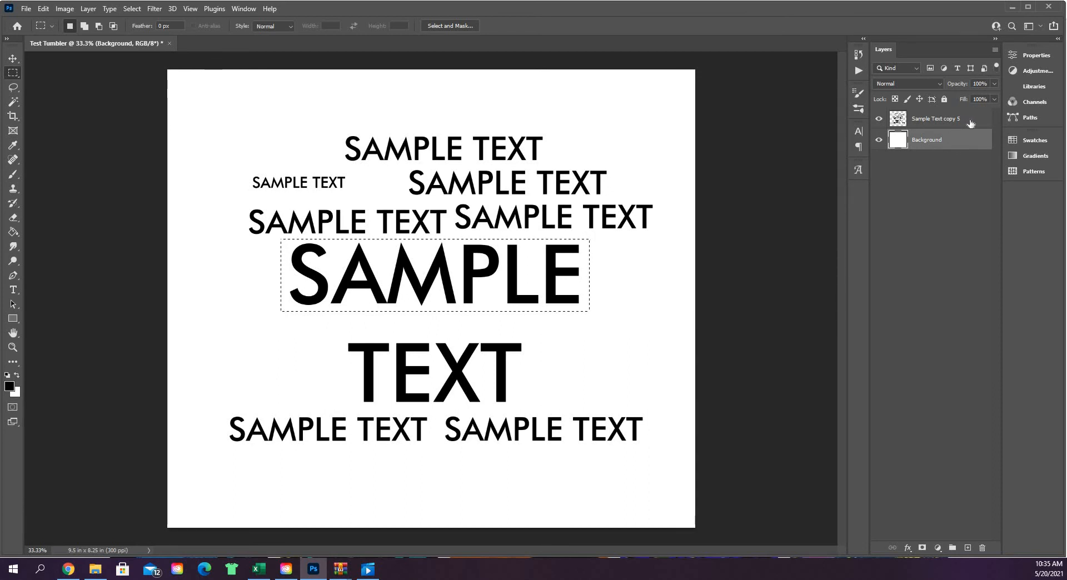
click(971, 124)
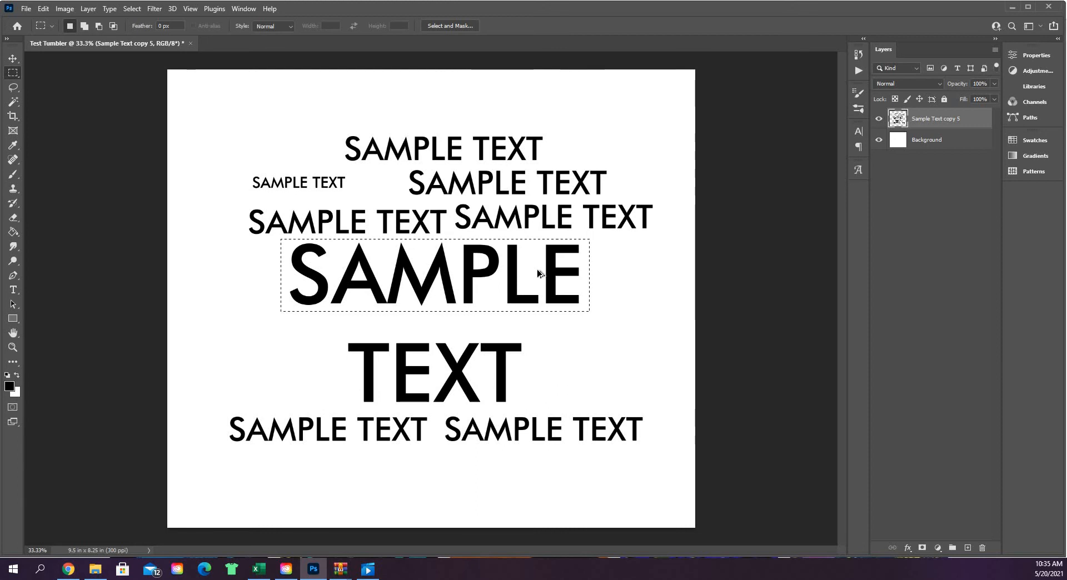
key(shift+F5)
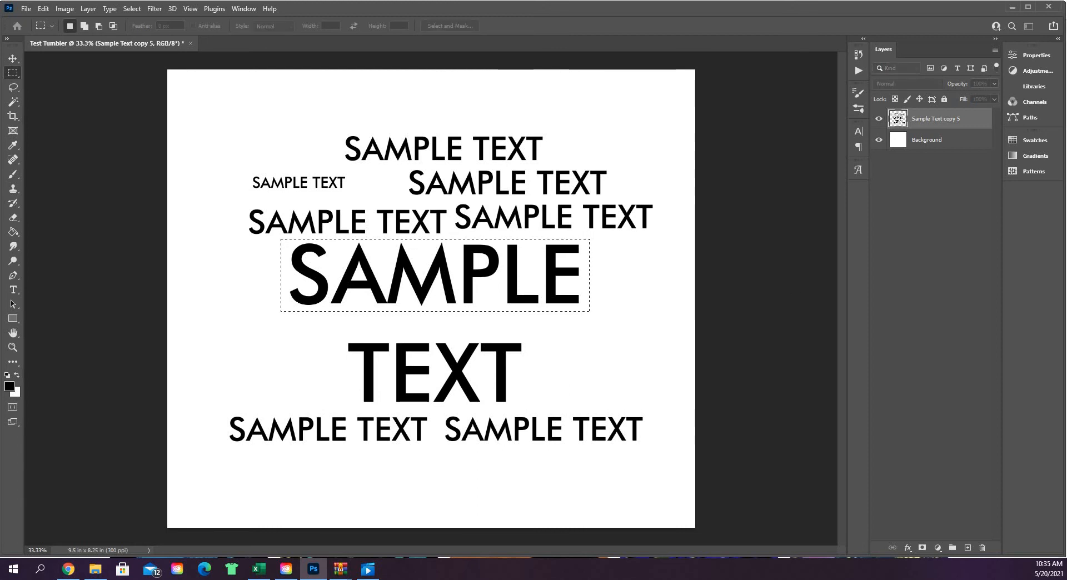
drag(710, 111, 537, 106)
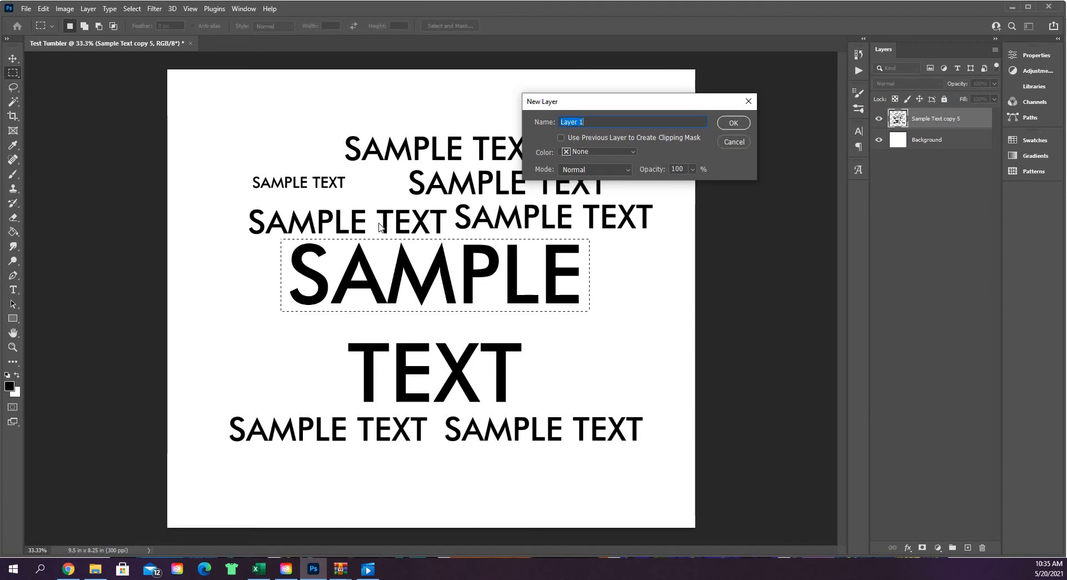
click(735, 121)
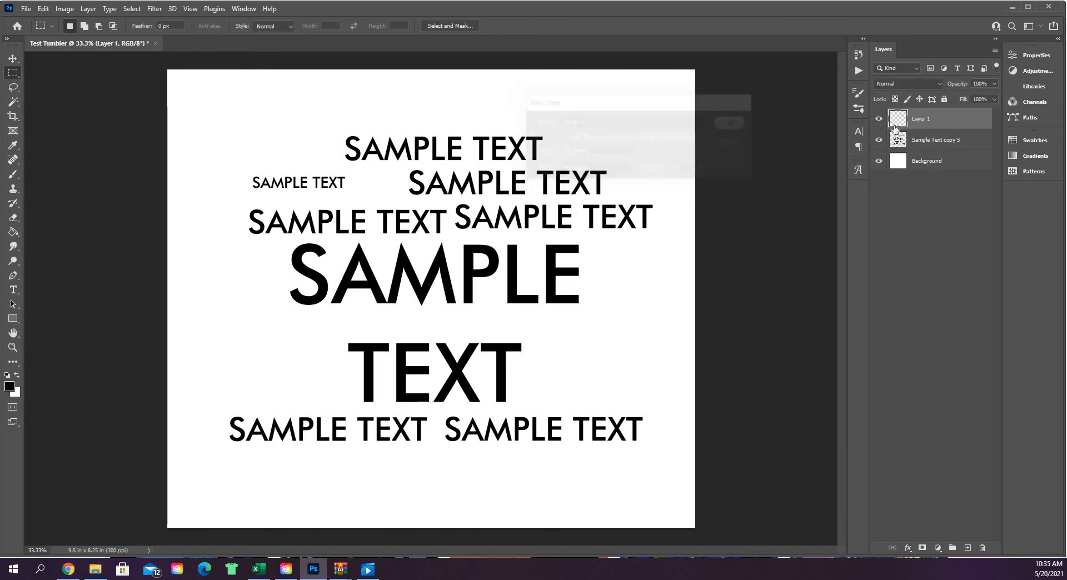
Rename the new layer as Sample and hide the Sample Text copy 5 layer
double_click(923, 119)
text(Sam)
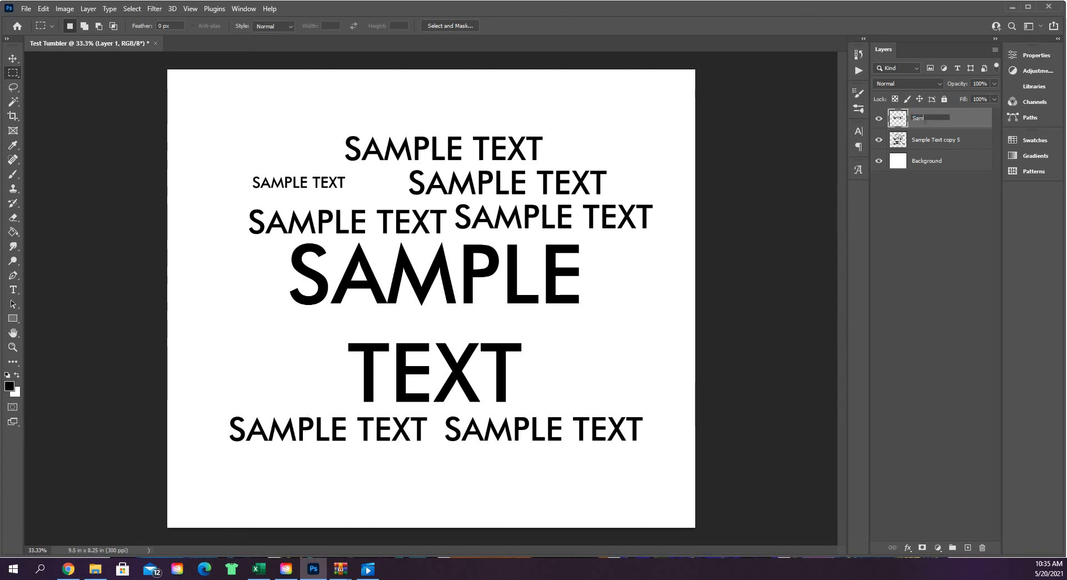
text(ple)
click(963, 140)
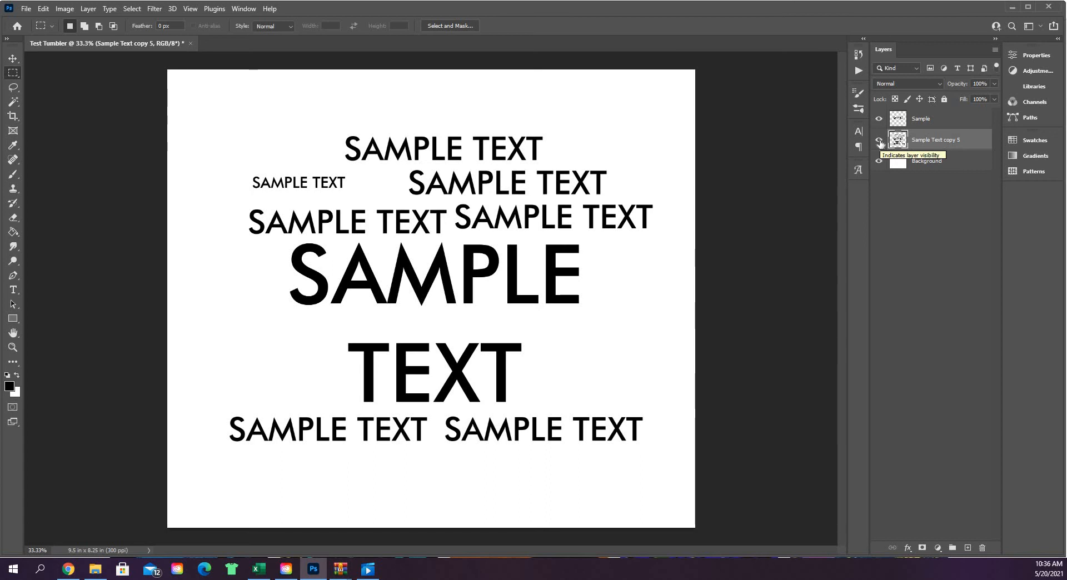
click(879, 140)
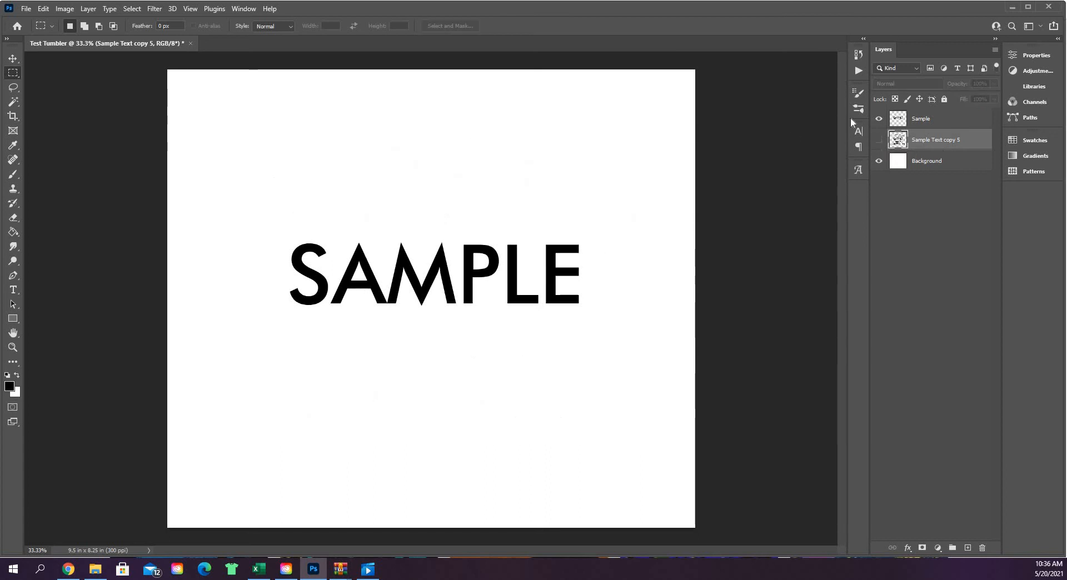
Move the word on the Sample layer slightly higher on the canvas
click(937, 120)
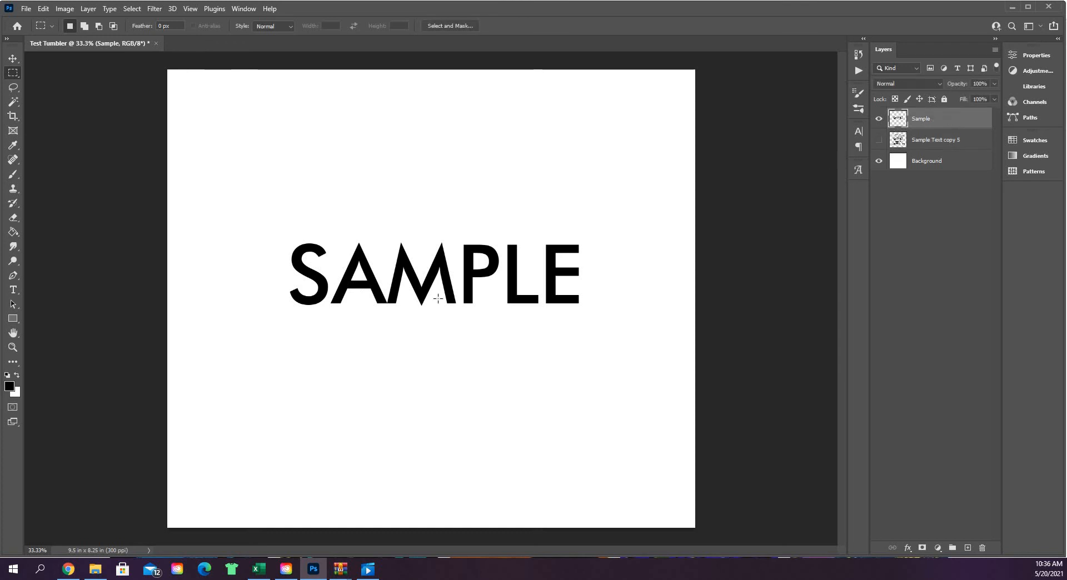
click(12, 61)
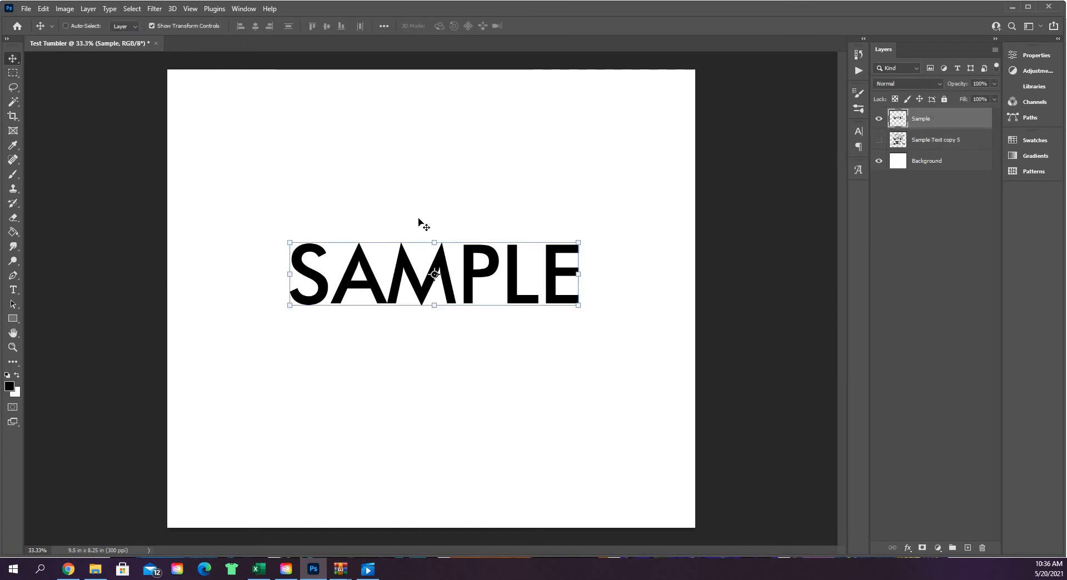
drag(478, 229, 472, 262)
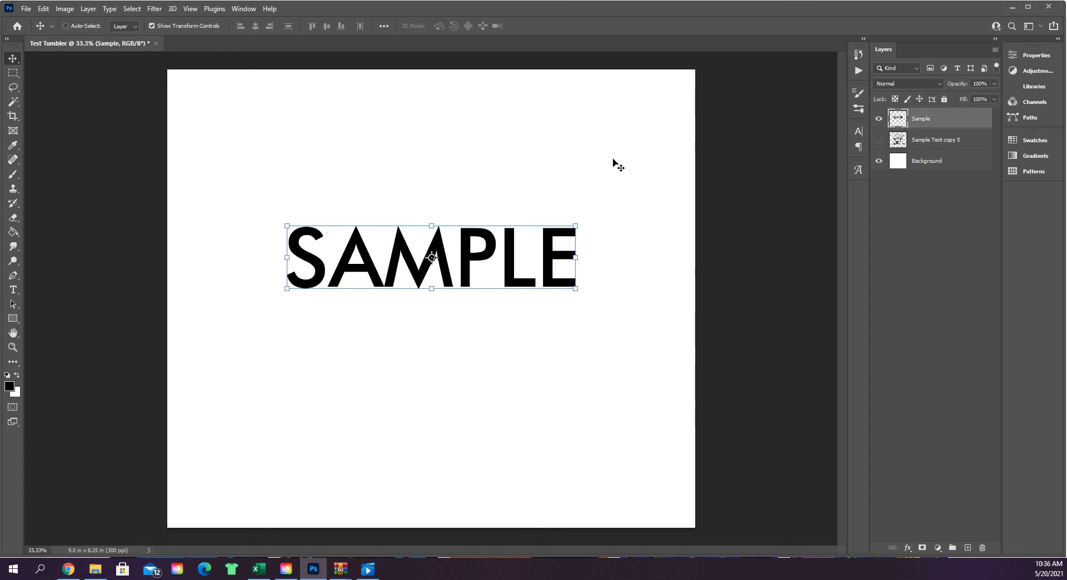
Copy the word SAMPLE to another new layer using a loose rectangular marquee, keeping the default layer settings, and hide that copy
click(10, 78)
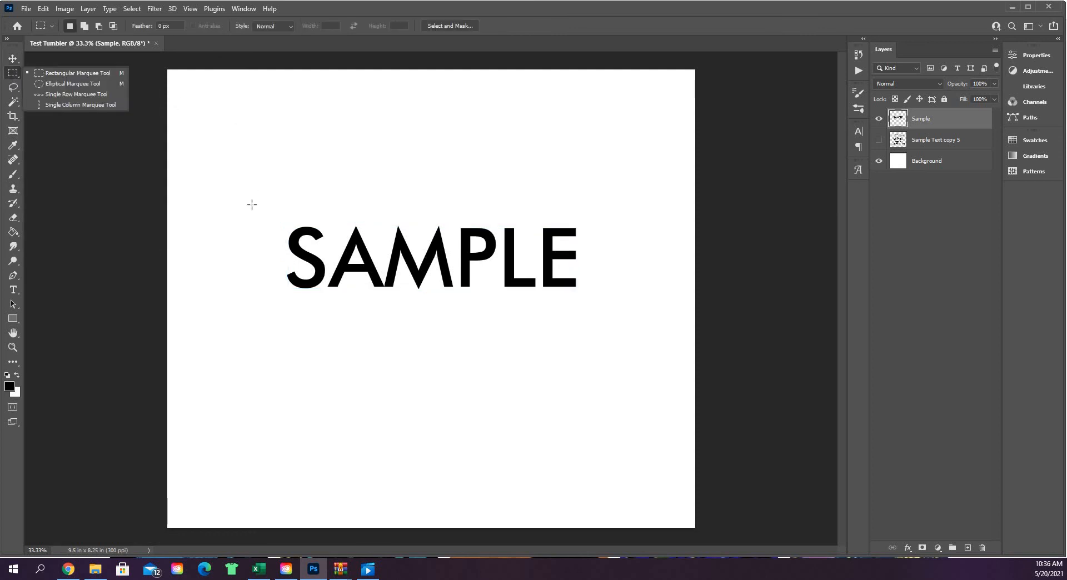
drag(253, 205, 594, 313)
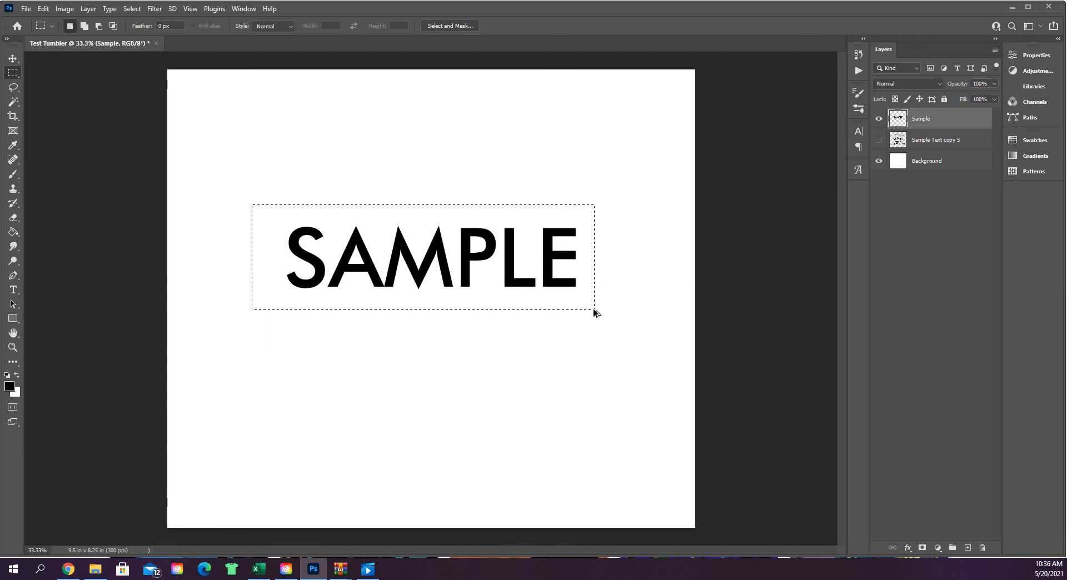
key(ctrl+shift+n)
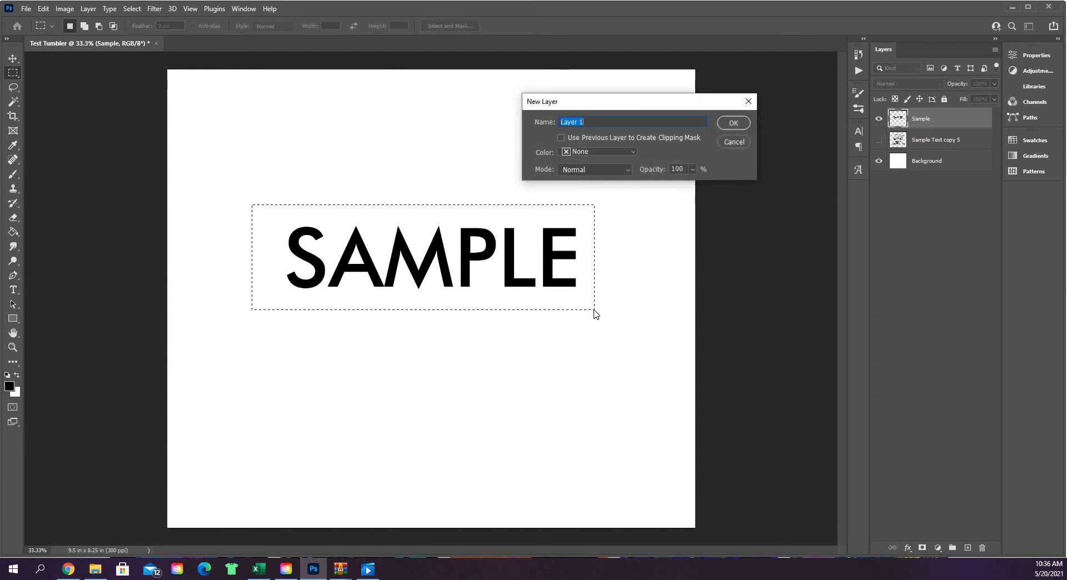
key(Return)
key(ctrl+d)
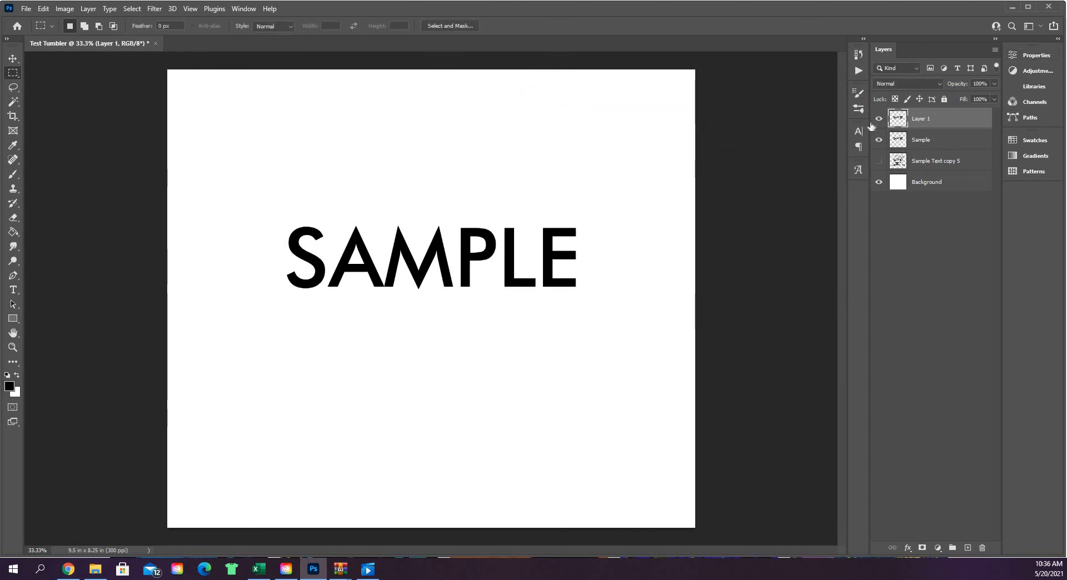
click(878, 120)
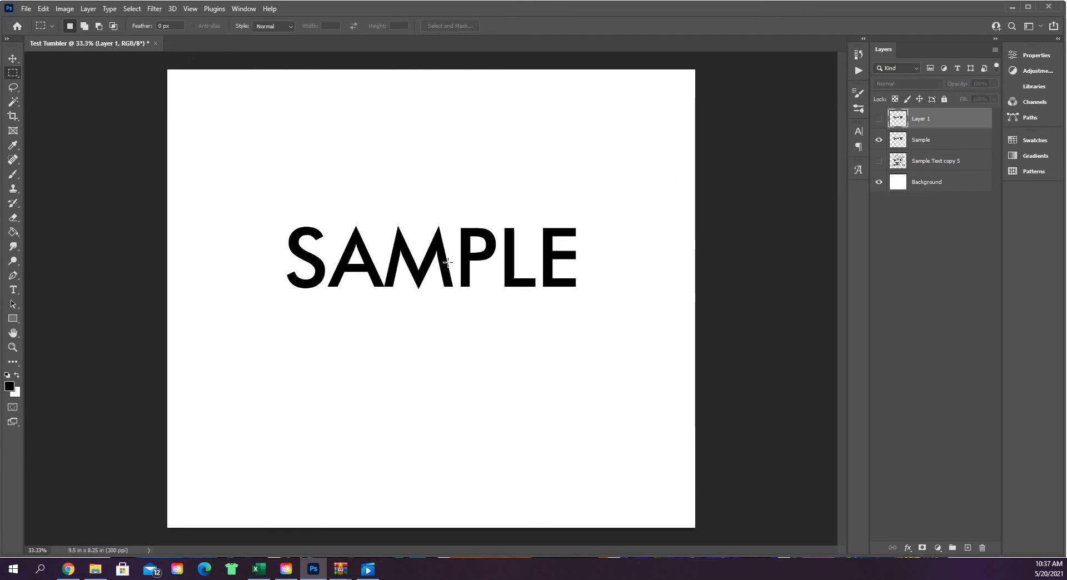
Make the Sample layer active and choose the freehand Lasso tool
click(13, 88)
click(18, 88)
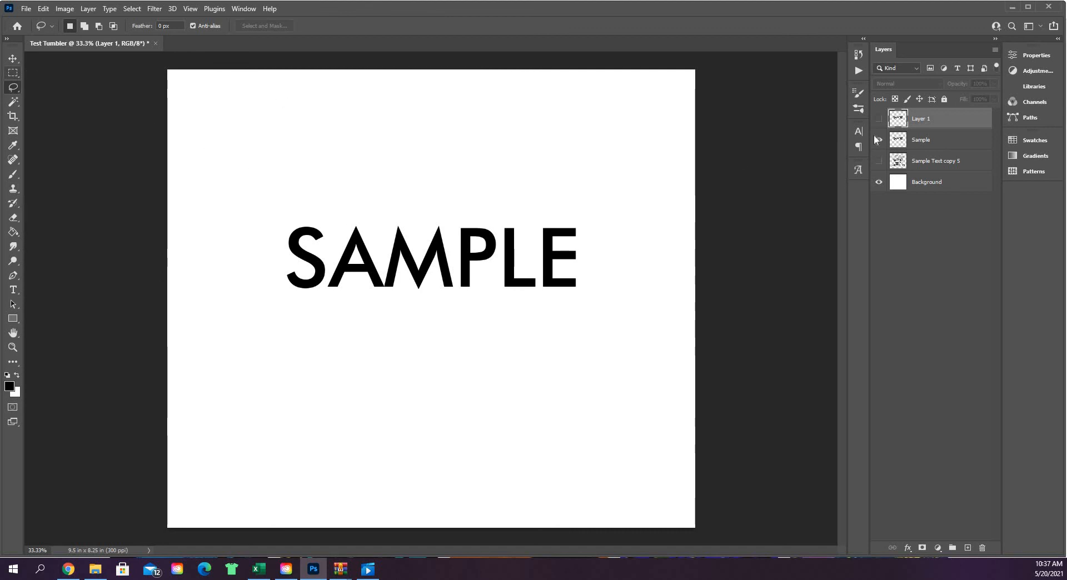
click(939, 144)
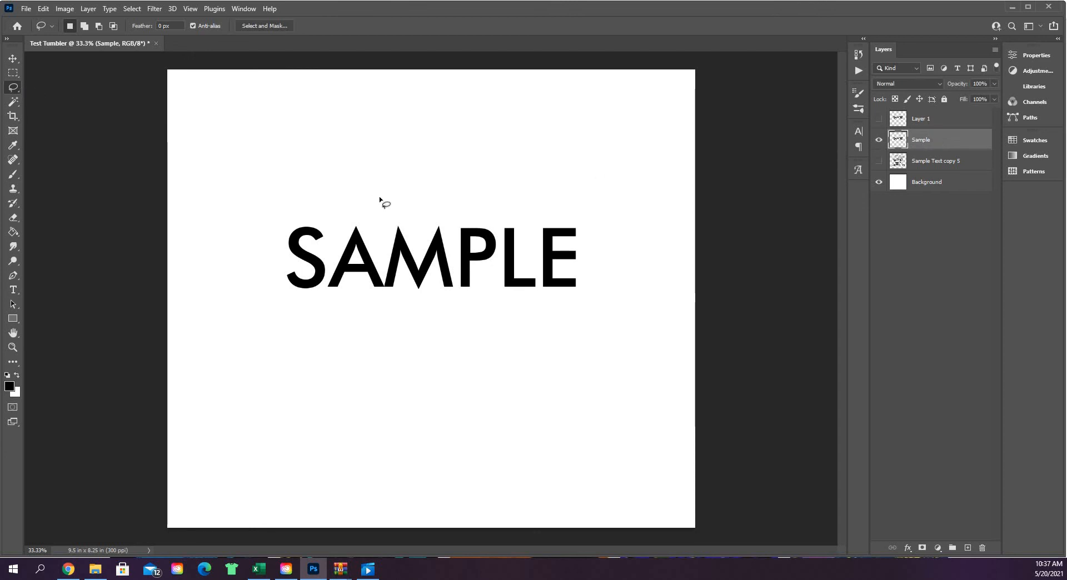
right_click(12, 90)
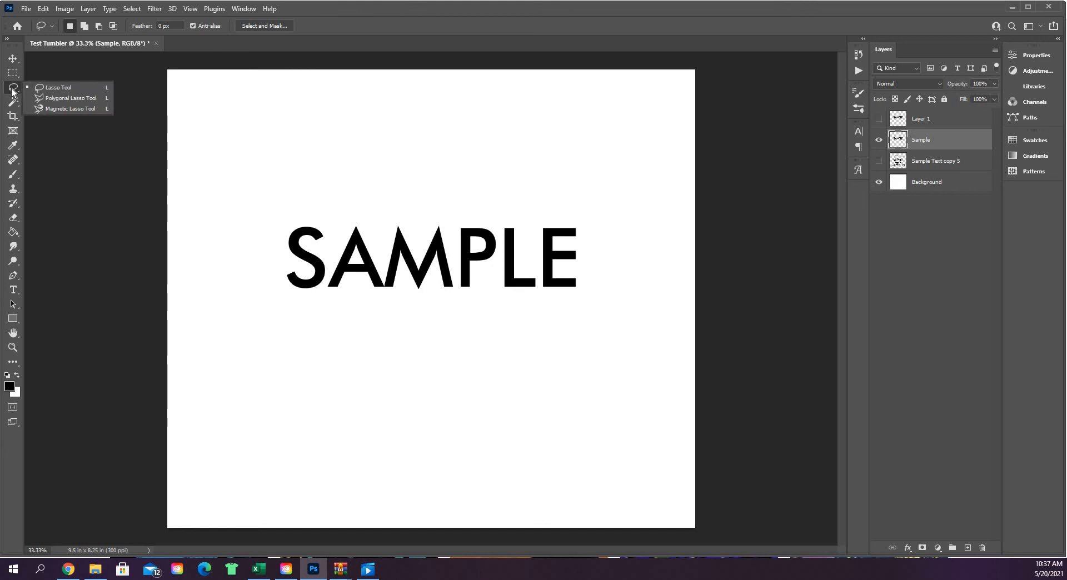
click(12, 92)
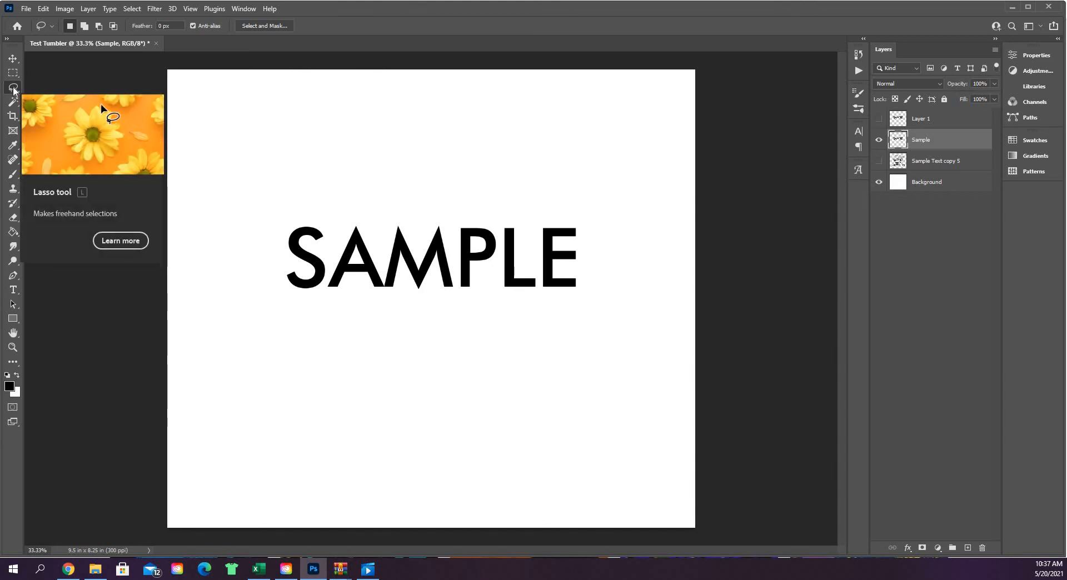